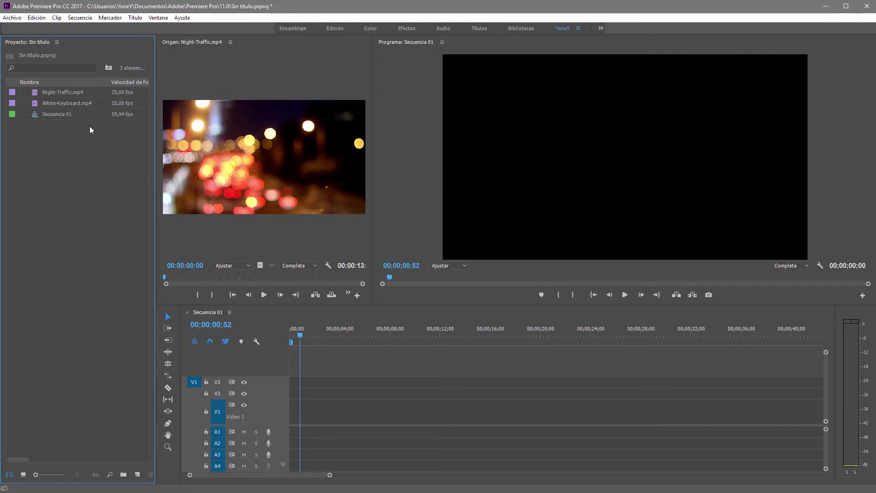
left_click(13, 17)
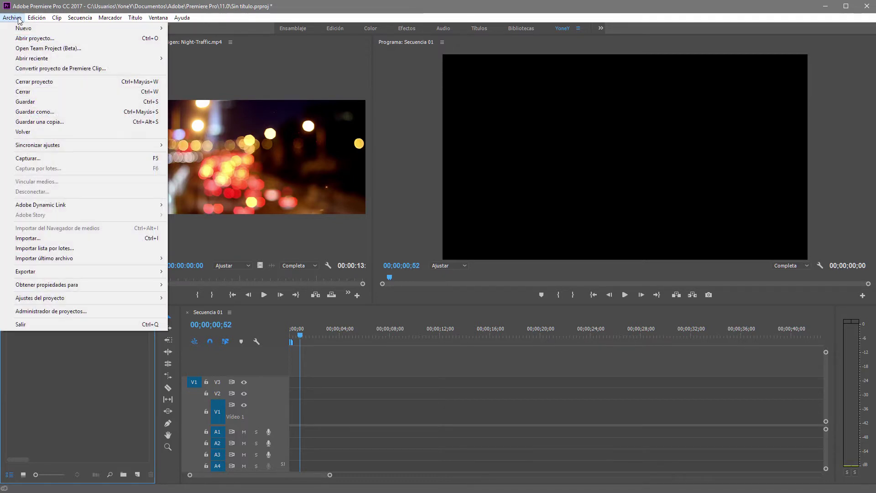
mouse_move(26, 28)
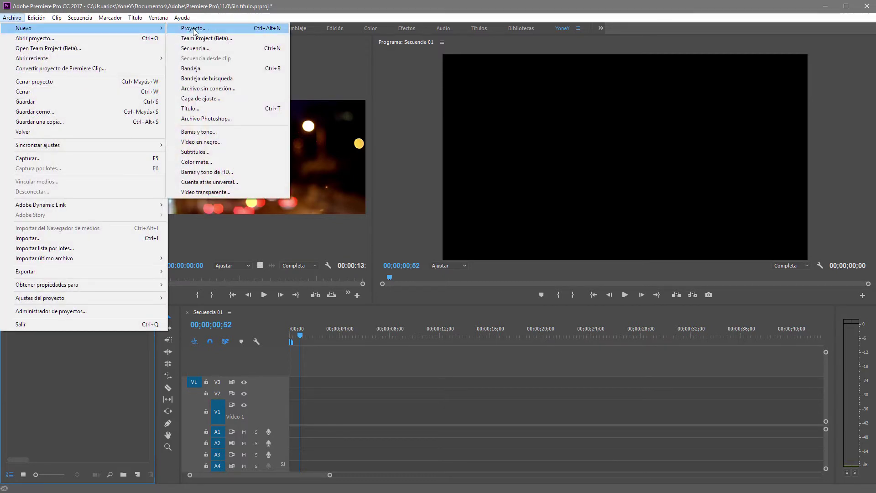
left_click(105, 357)
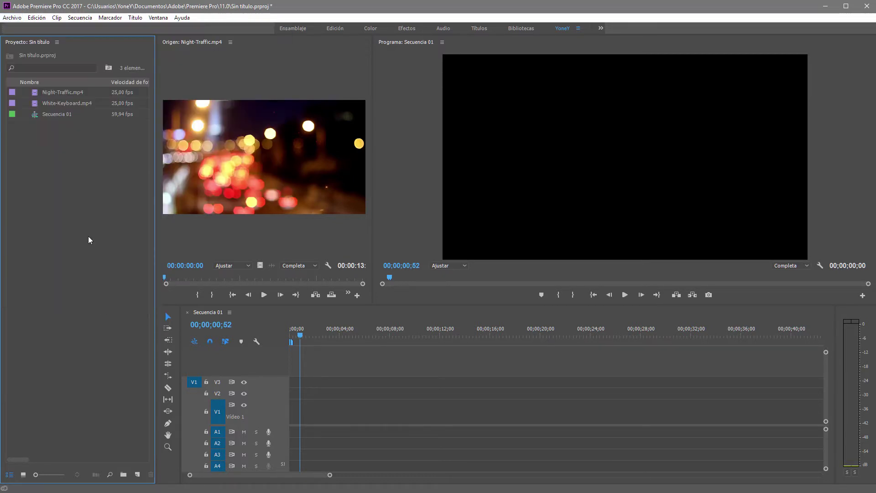
Start a new project and save the changes to the currently open untitled project
left_click(12, 18)
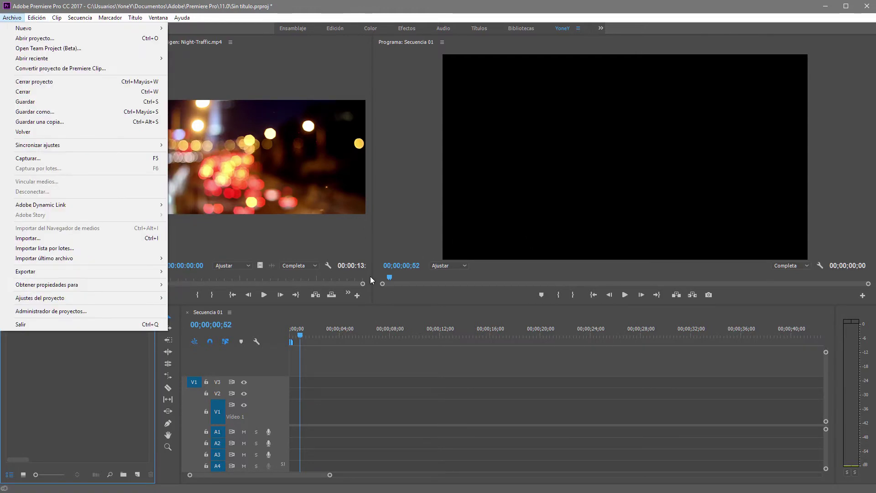
mouse_move(42, 29)
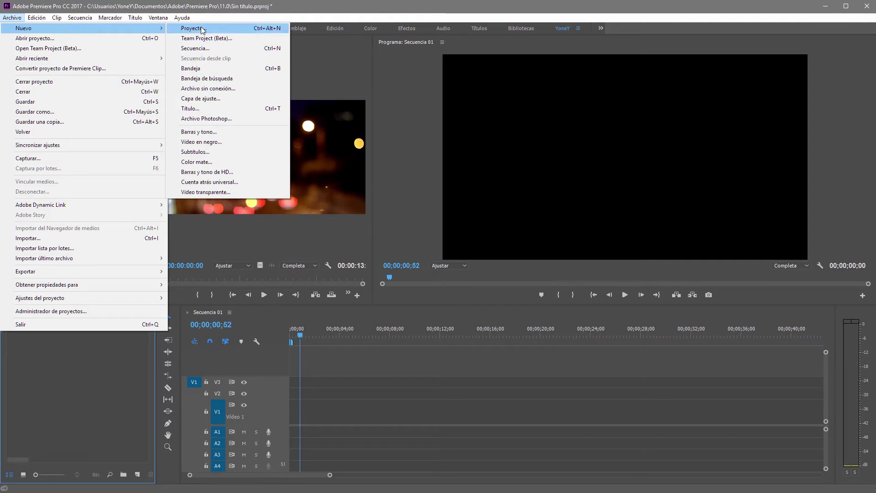
left_click(221, 29)
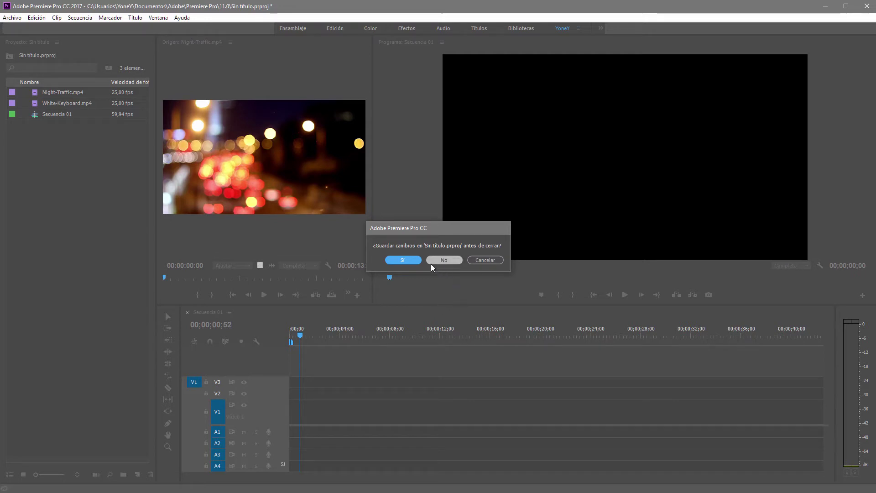
left_click(404, 260)
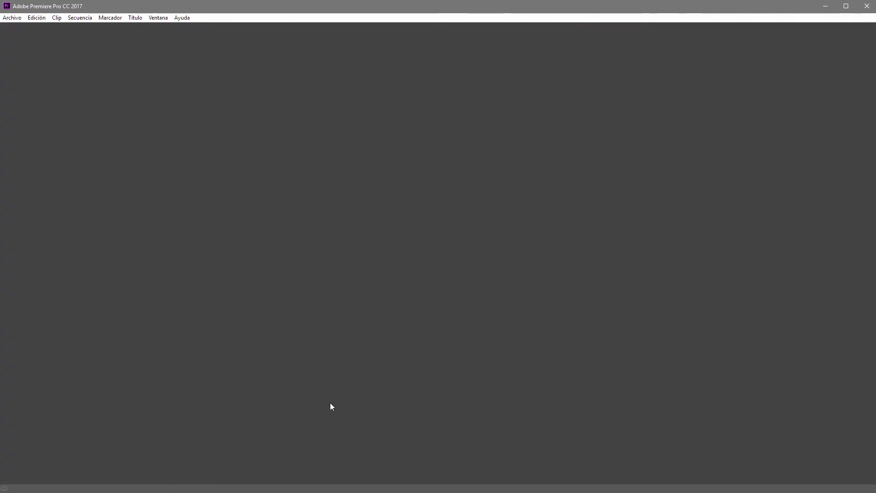
Name the new project UNO
left_click_drag(282, 66, 342, 115)
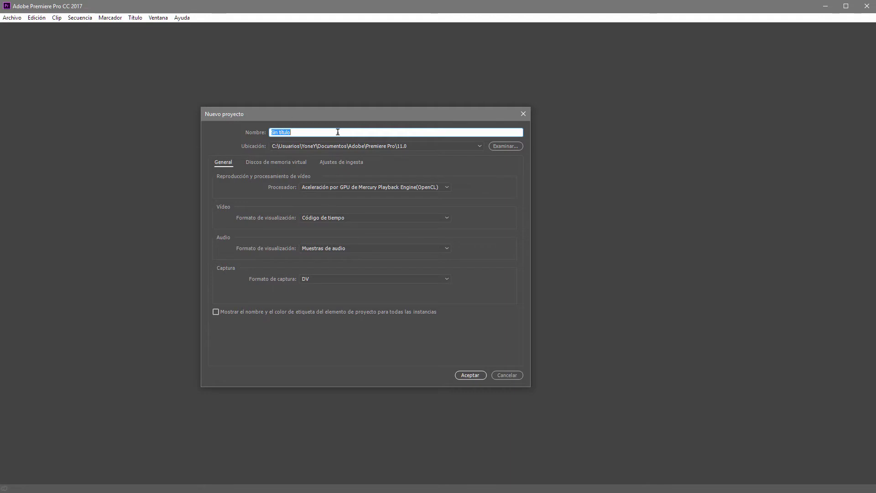
left_click(304, 132)
left_click_drag(319, 131, 256, 132)
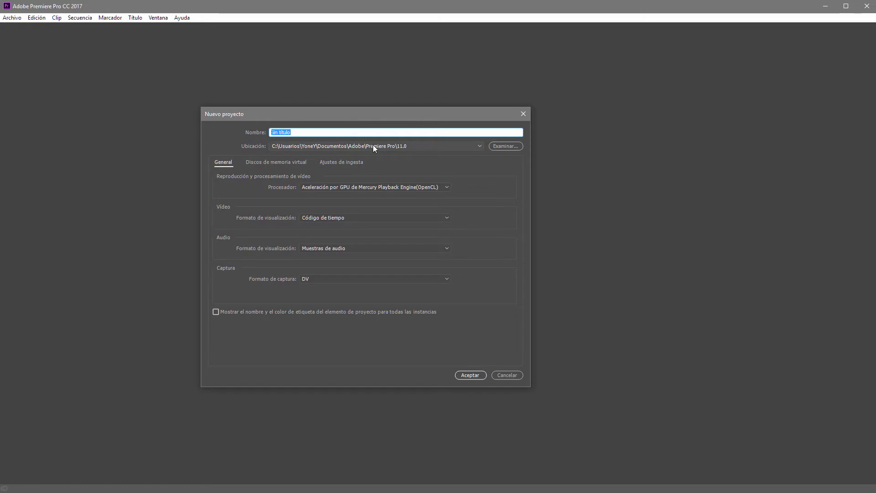
type("UNO")
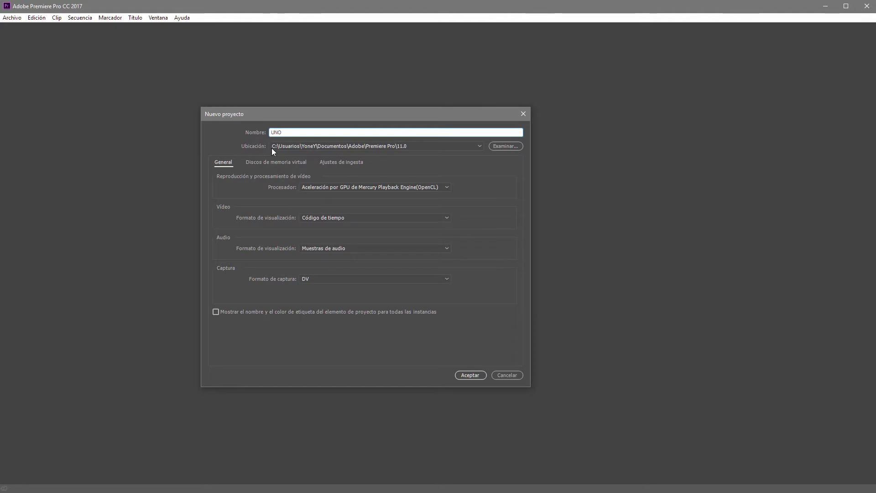
Set the project location to a new folder named uno inside the desktop's Premiere Pro folder
left_click(507, 146)
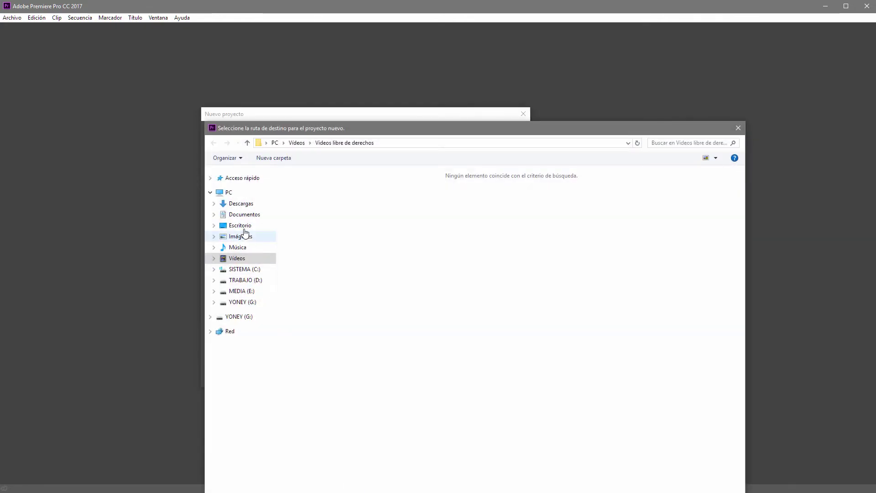
left_click(244, 226)
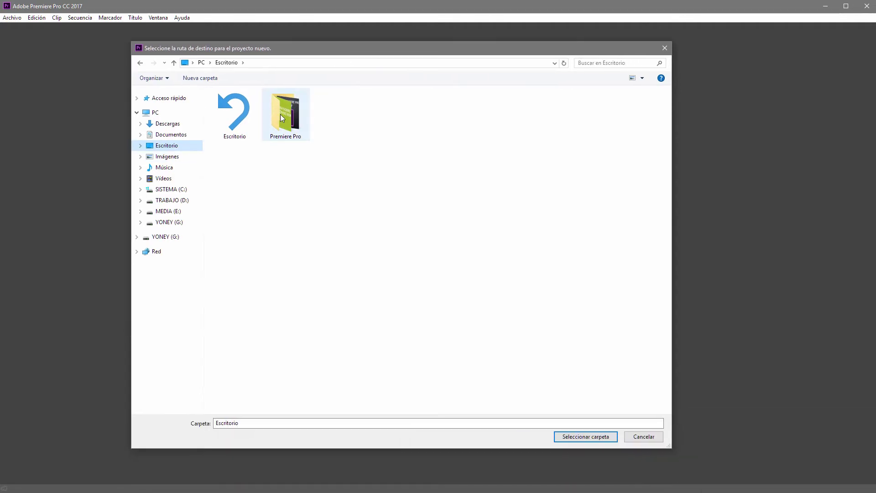
double_click(283, 115)
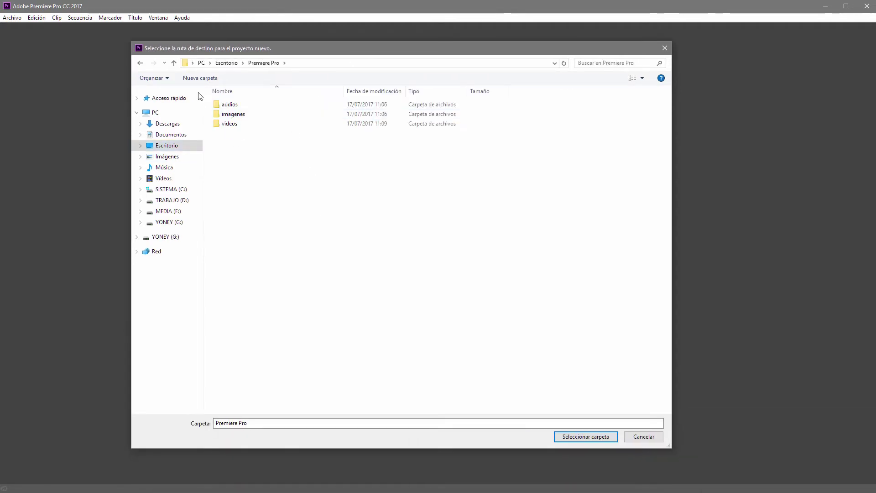
left_click(193, 81)
type("uno")
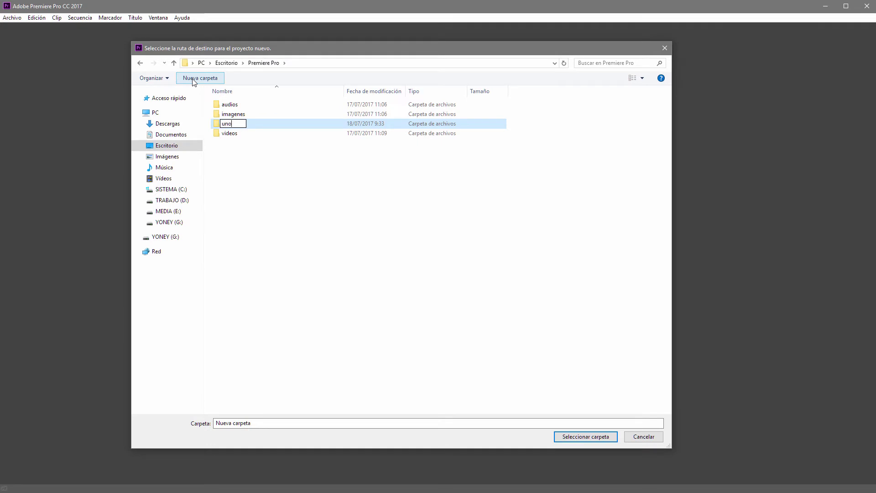
key("Return")
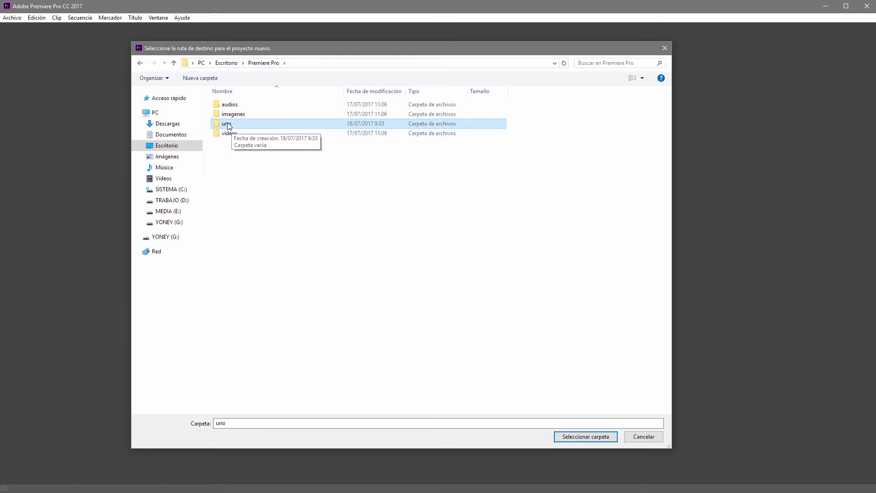
left_click(584, 437)
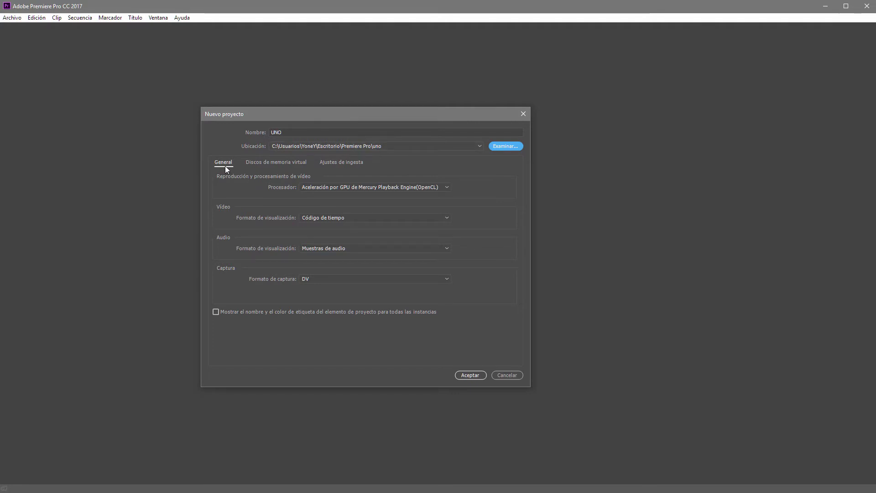
Look over the new project's scratch disk and ingest settings and return to the general settings
left_click(264, 162)
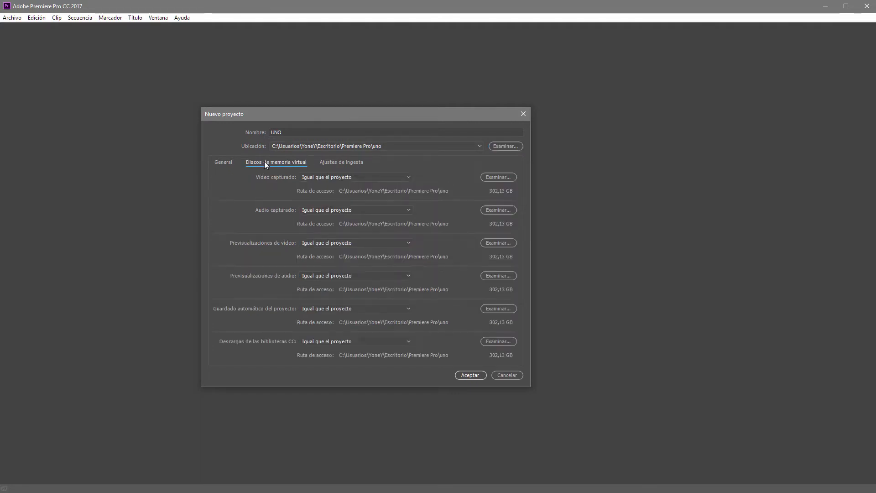
left_click(339, 163)
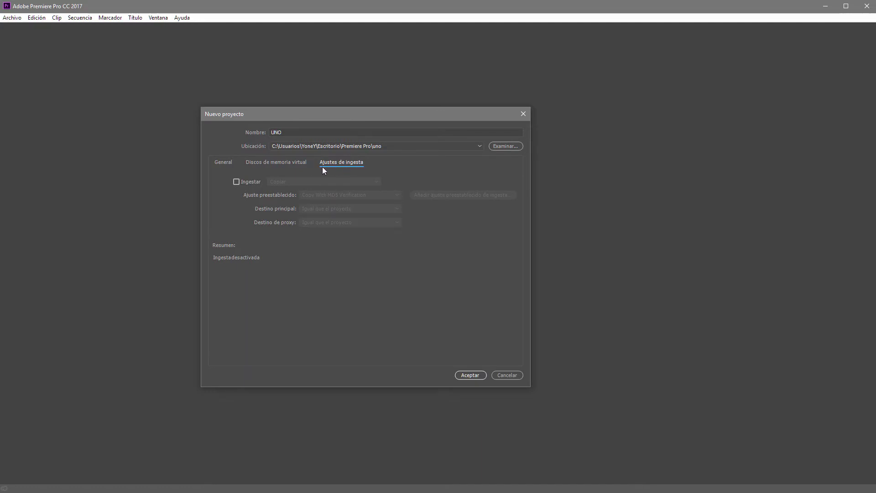
left_click(223, 161)
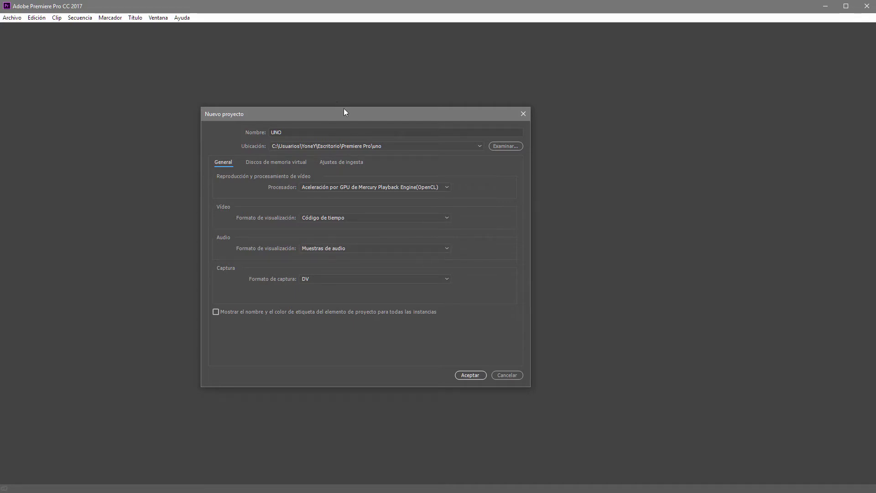
left_click_drag(344, 109, 378, 160)
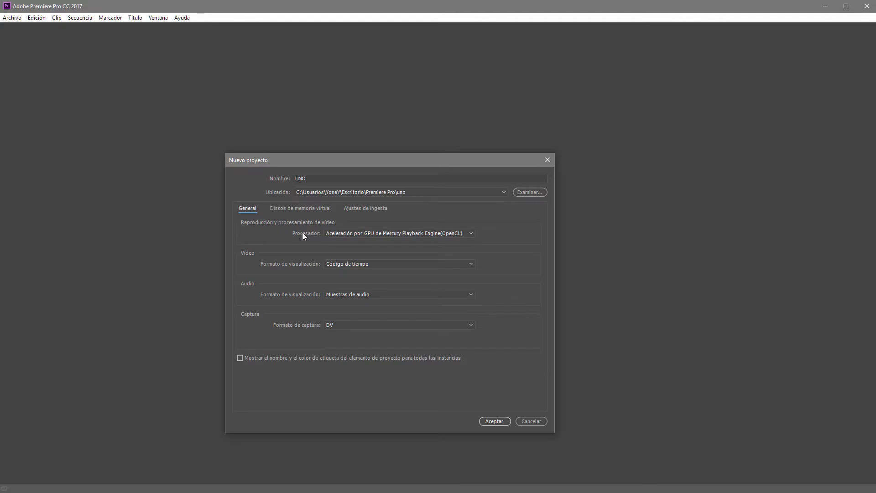
Choose Mercury Playback Engine GPU acceleration (OpenCL) as the renderer and Código de tiempo as the video display format
left_click(398, 233)
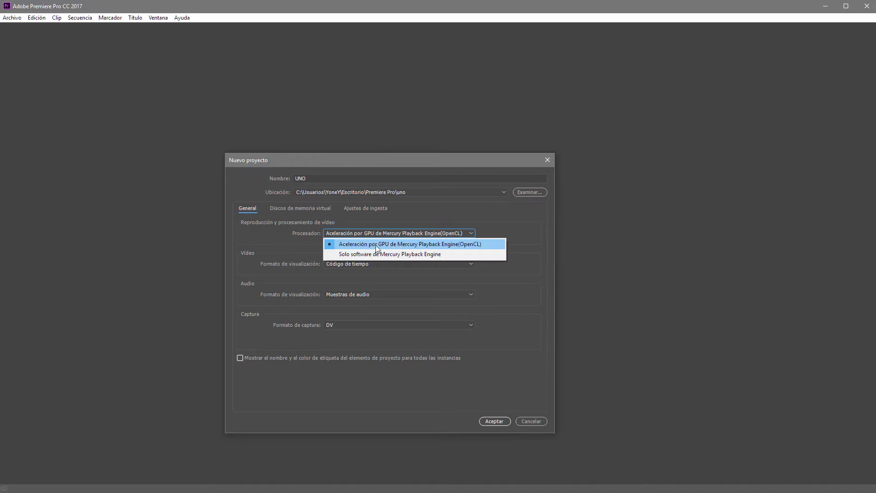
left_click(464, 246)
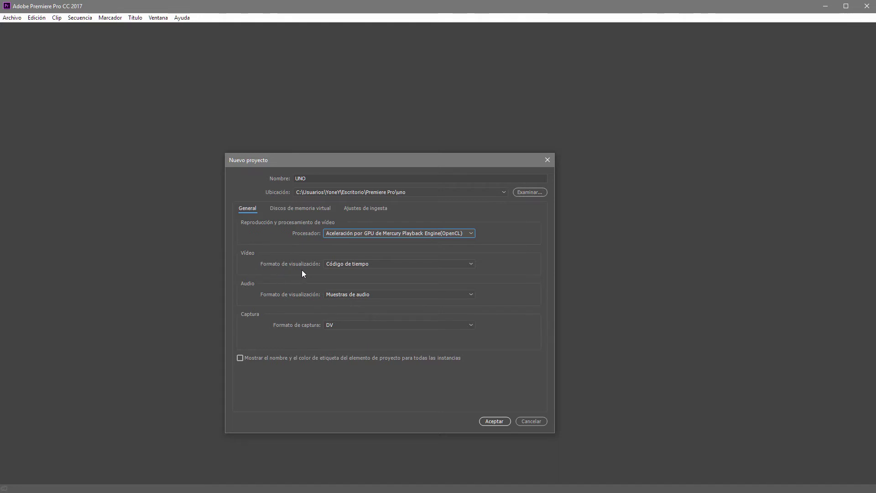
left_click(472, 265)
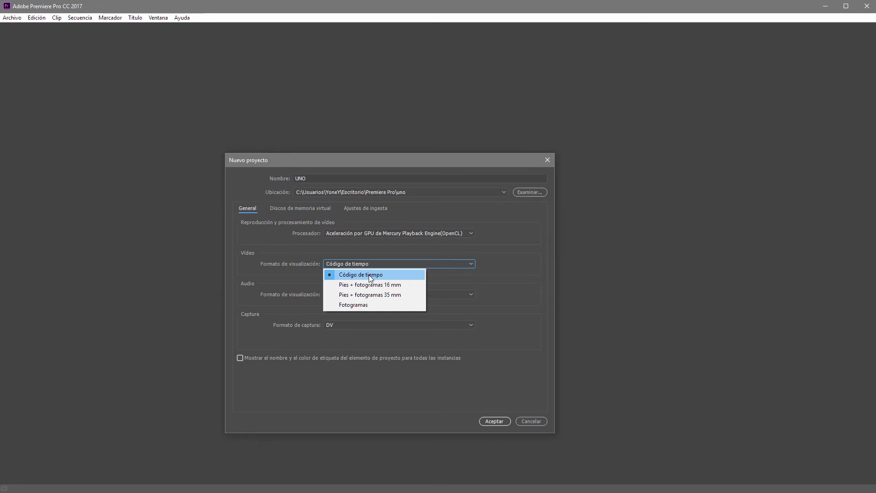
left_click(364, 275)
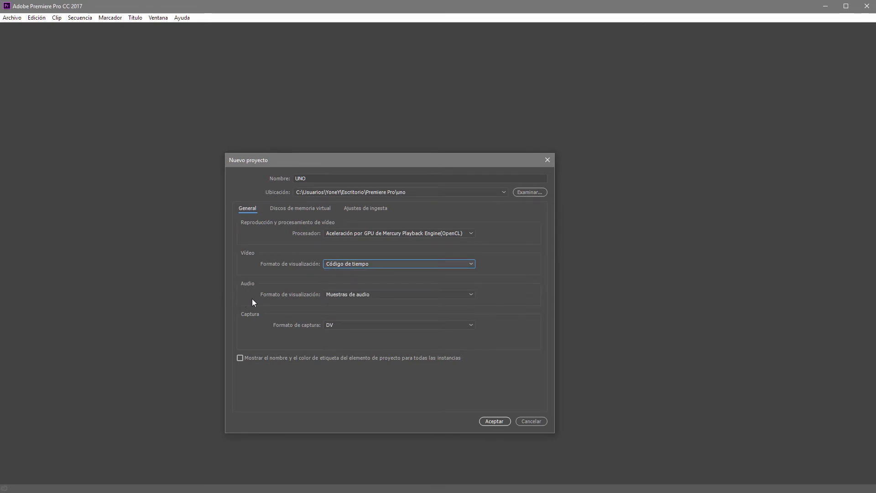
Choose Muestras de audio as the audio display format for the new project
left_click(468, 295)
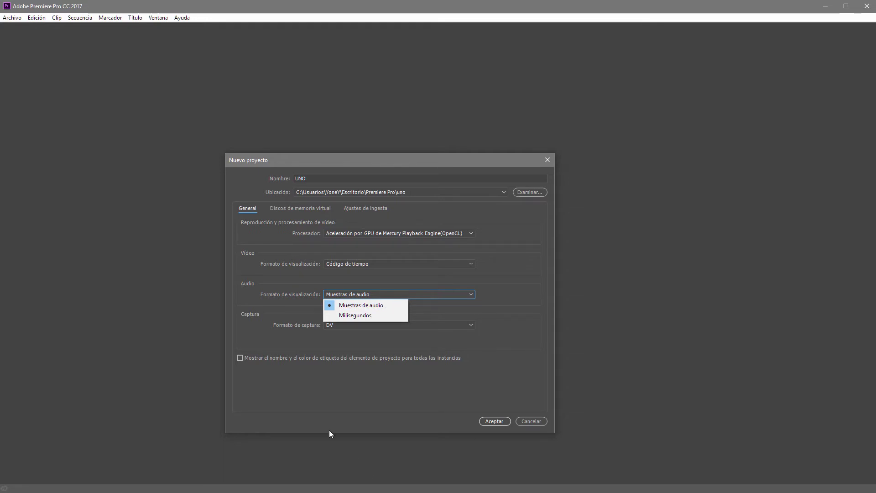
left_click(361, 306)
left_click(349, 296)
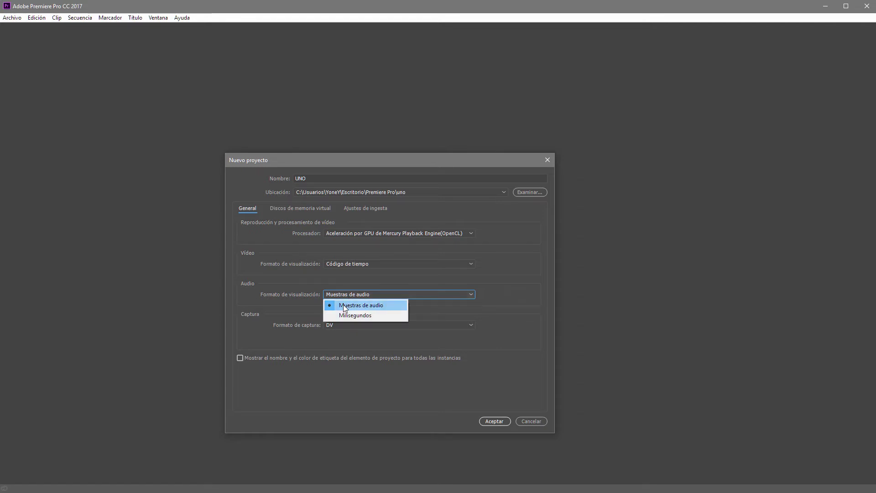
left_click(369, 309)
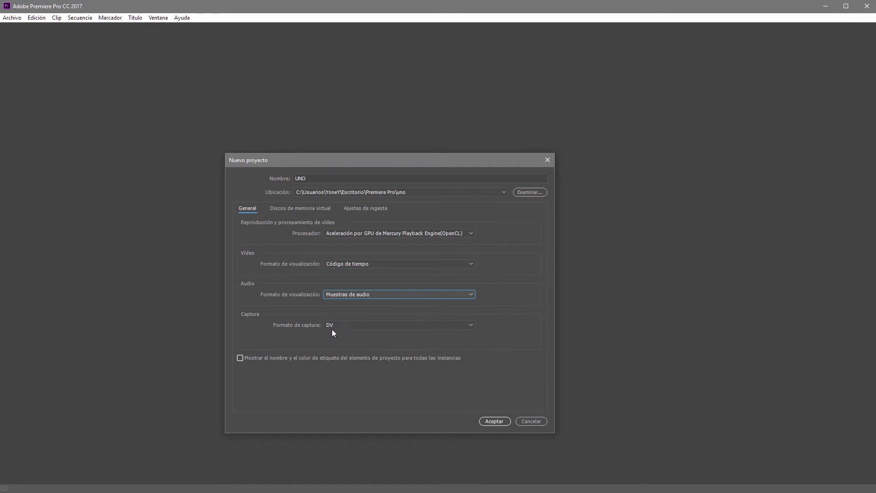
Set the capture format to DV and enable showing the project item name and label color for all instances
left_click(390, 325)
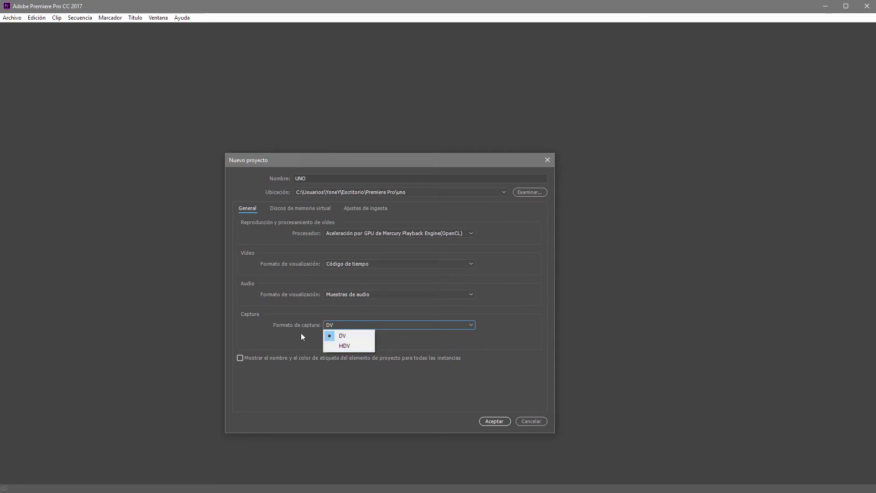
left_click(349, 346)
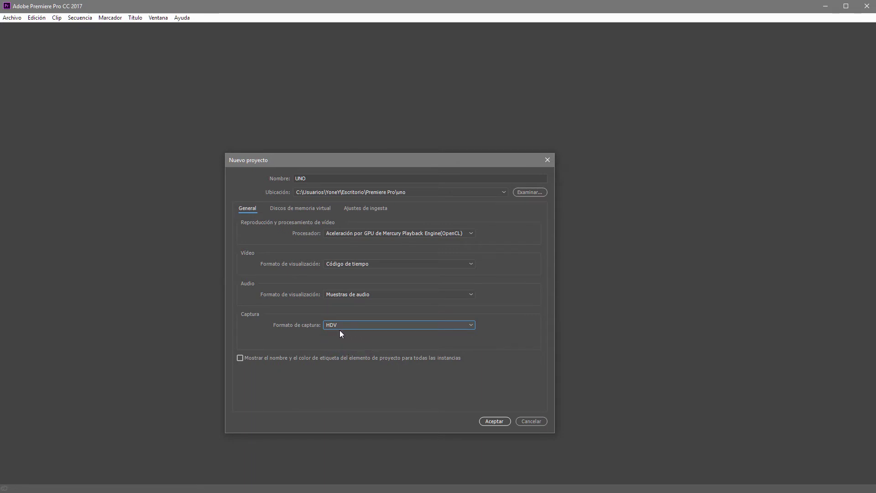
left_click(360, 326)
left_click(349, 336)
left_click(241, 358)
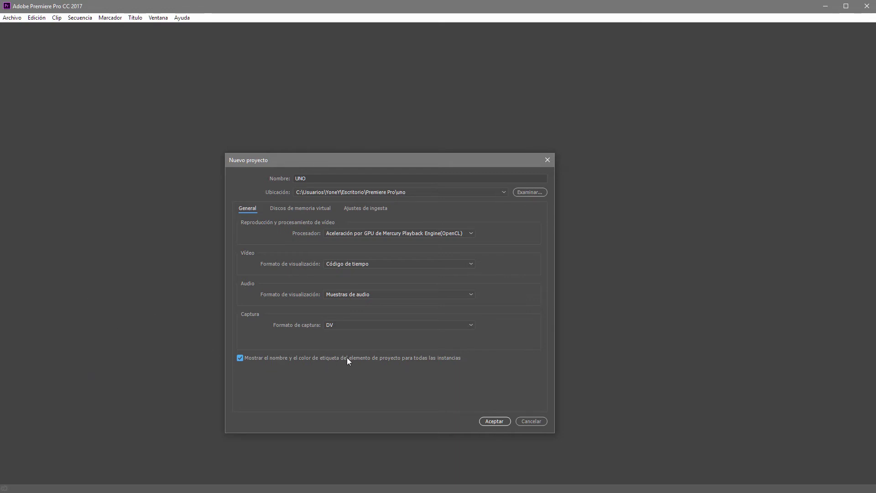
mouse_move(347, 359)
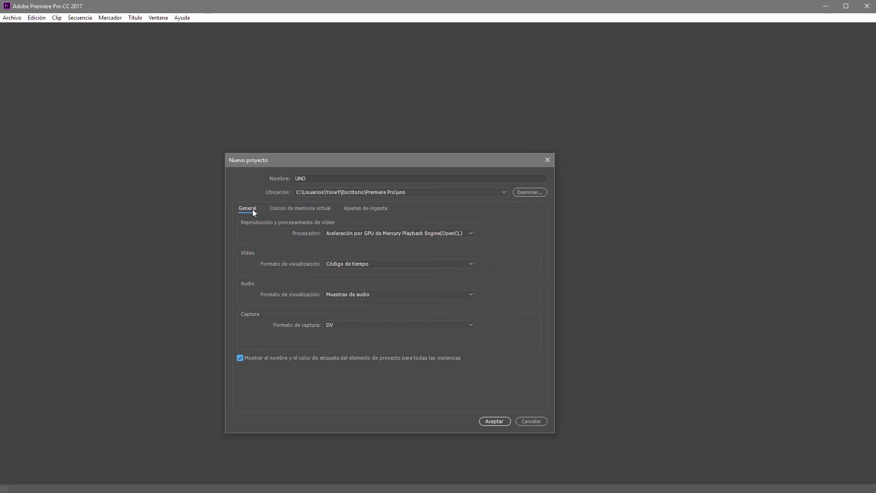
Examine the new project's scratch disk locations for captures, previews, auto-save and CC library downloads
left_click(292, 210)
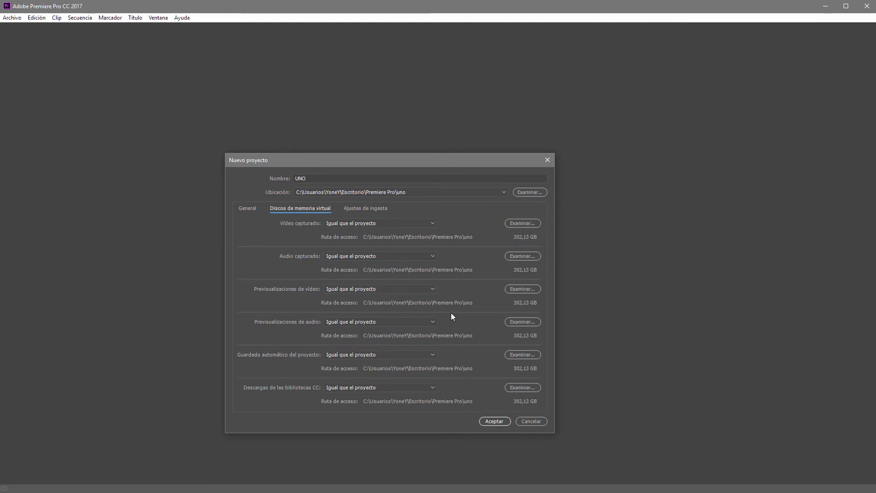
left_click_drag(425, 161, 437, 109)
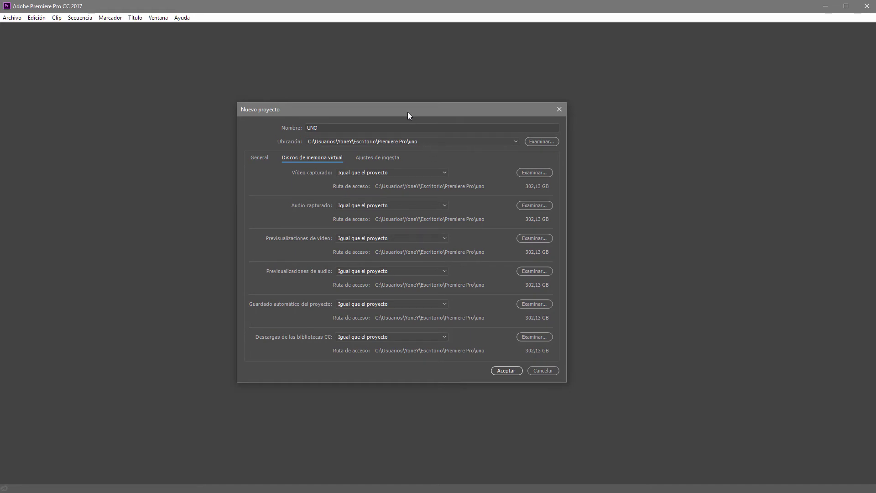
left_click_drag(397, 108, 401, 146)
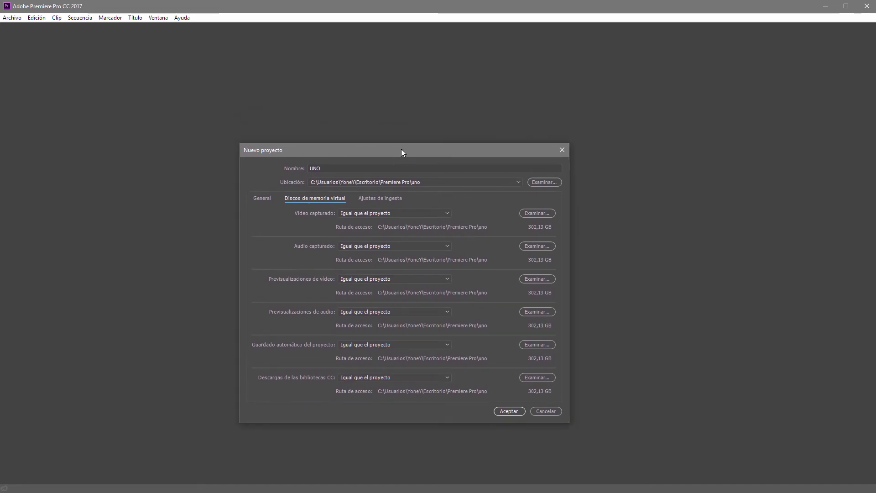
left_click_drag(404, 147, 406, 134)
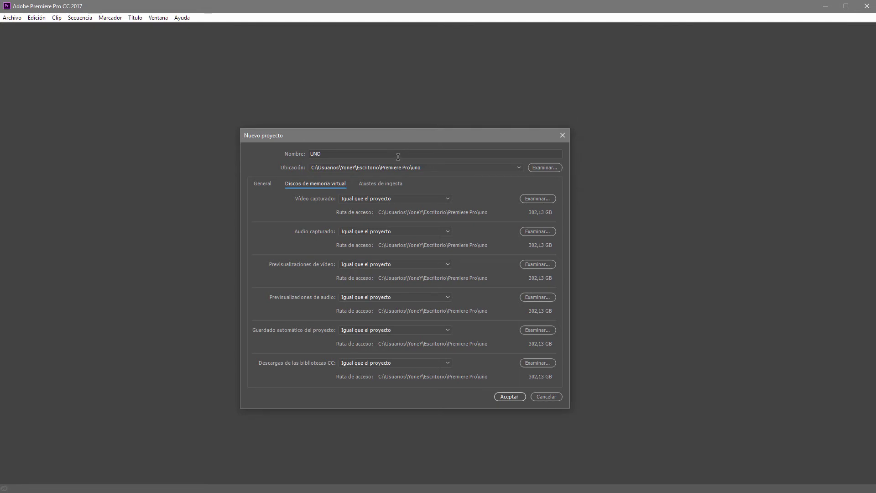
left_click_drag(411, 136, 406, 190)
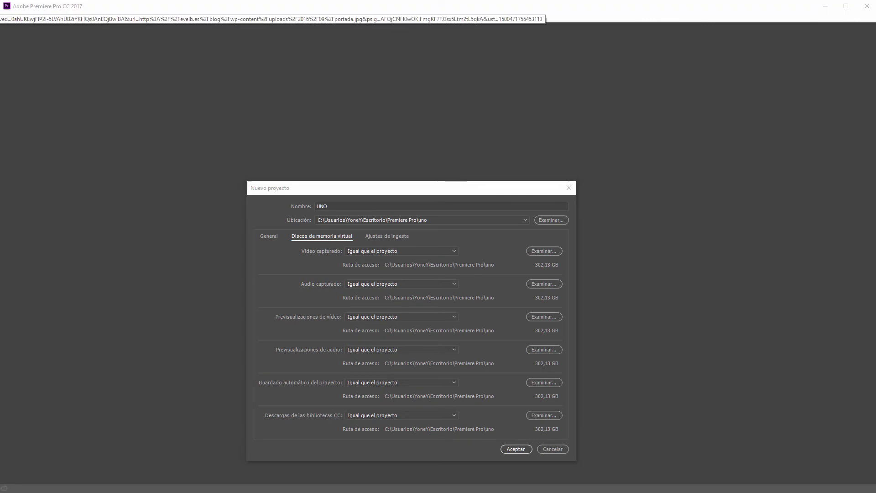
left_click_drag(158, 236, 456, 6)
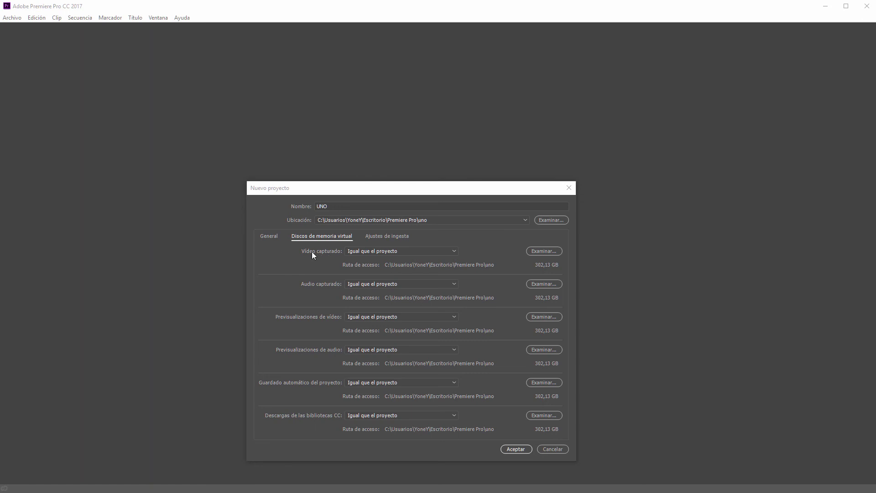
Look through the available folders and drives for the captured video and video preview scratch disks, leaving each folder selection without choosing one
left_click(542, 251)
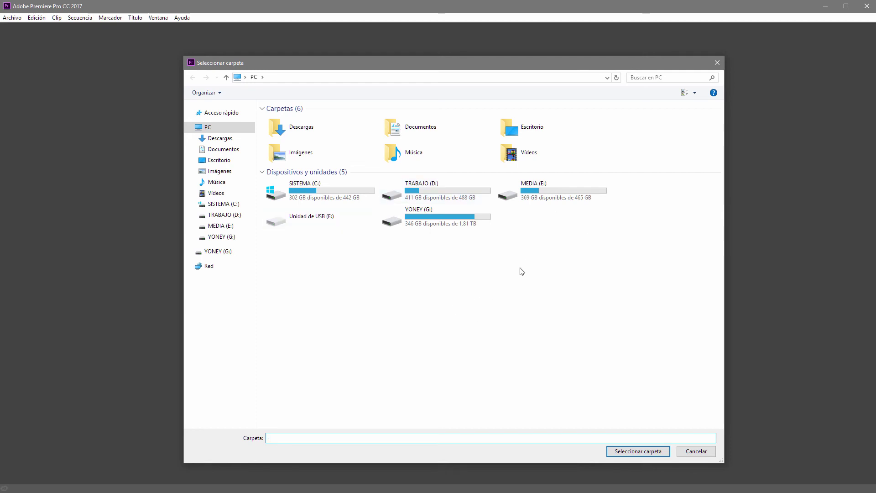
left_click(699, 450)
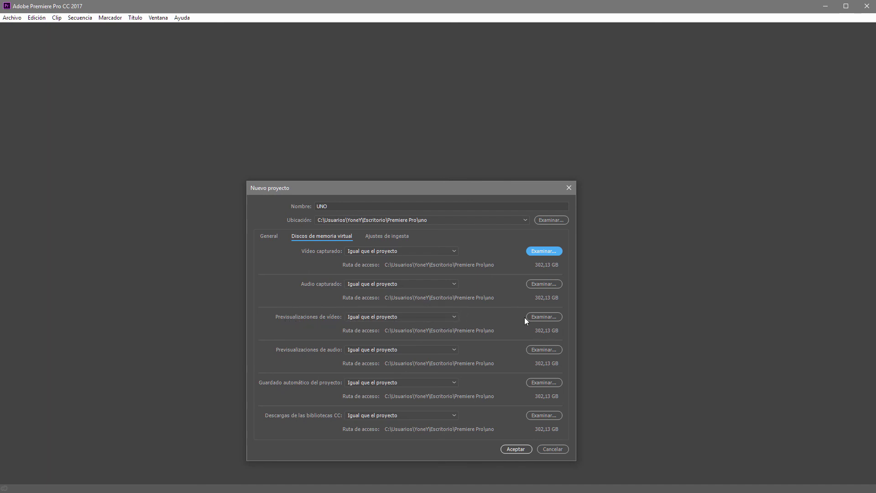
left_click(537, 318)
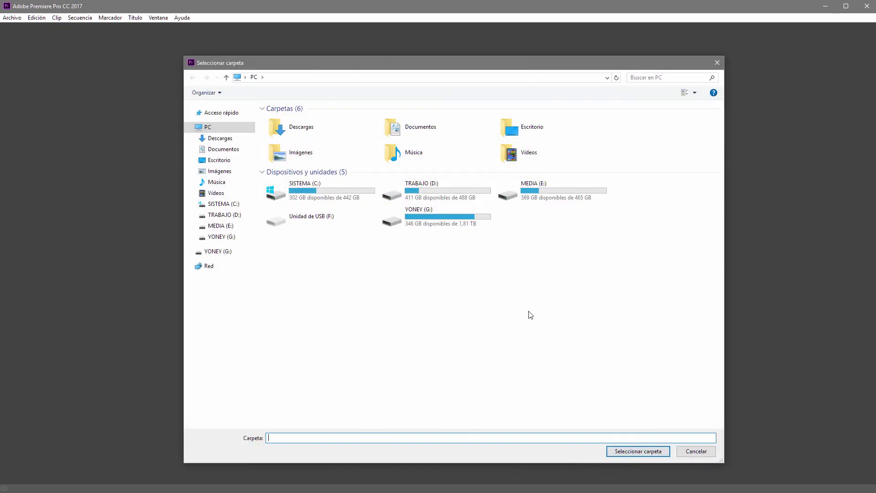
left_click(689, 454)
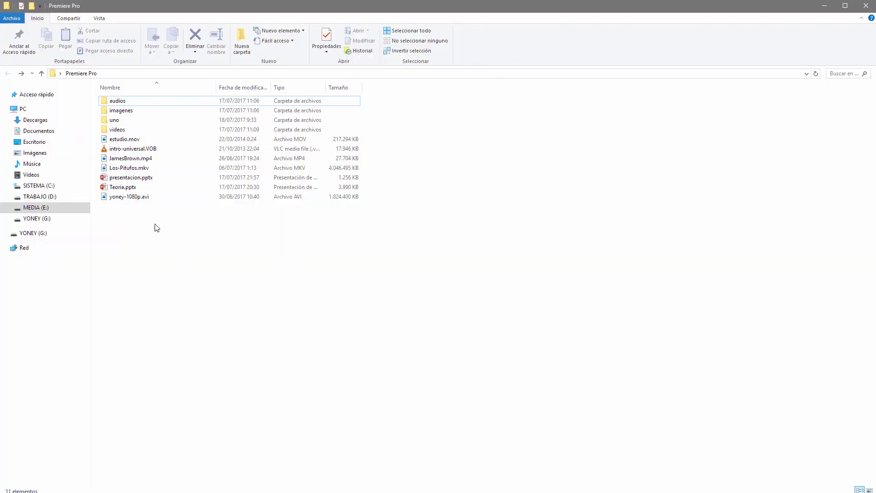
Check the contents of the uno folder inside the Premiere Pro folder in File Explorer, and return to the new project settings in Premiere Pro
double_click(117, 123)
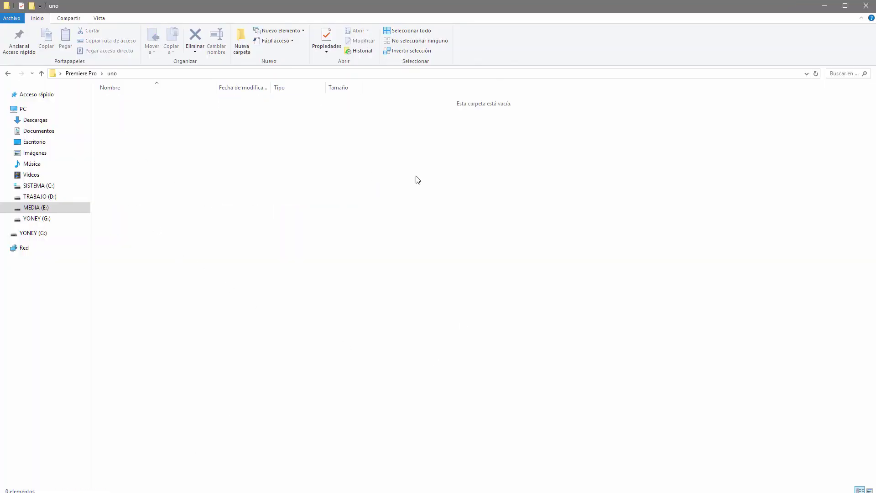
left_click(832, 10)
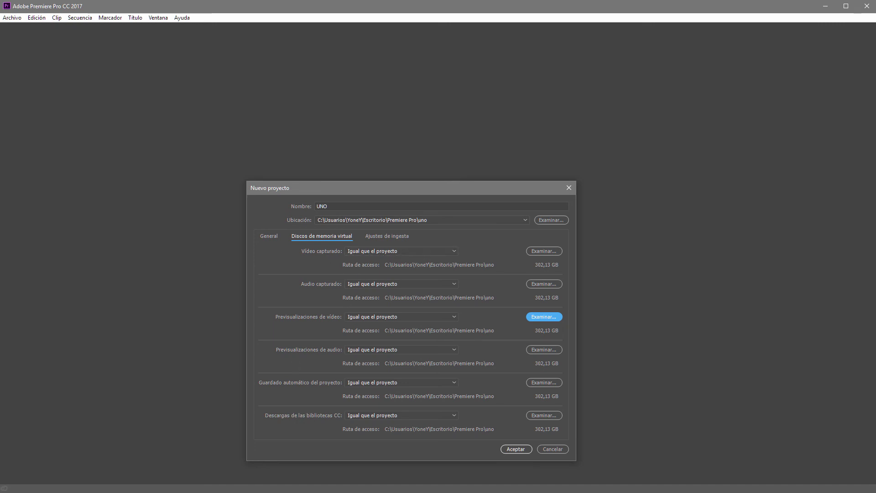
left_click(288, 490)
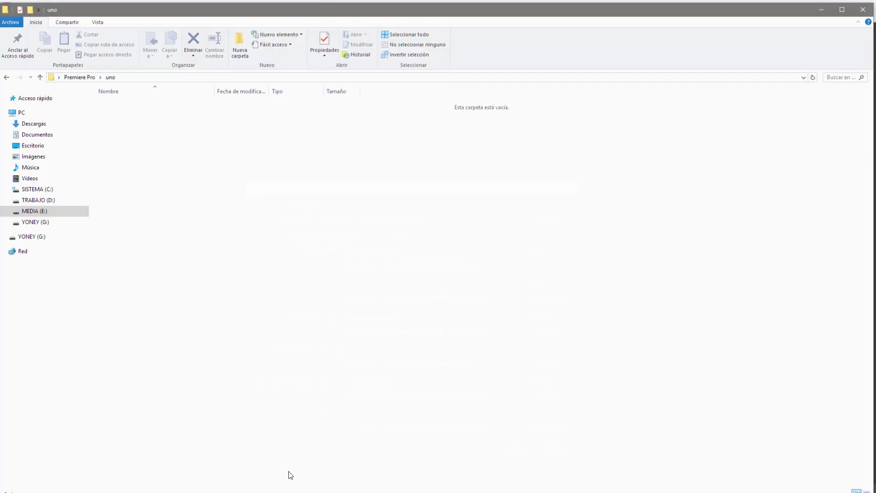
left_click(824, 5)
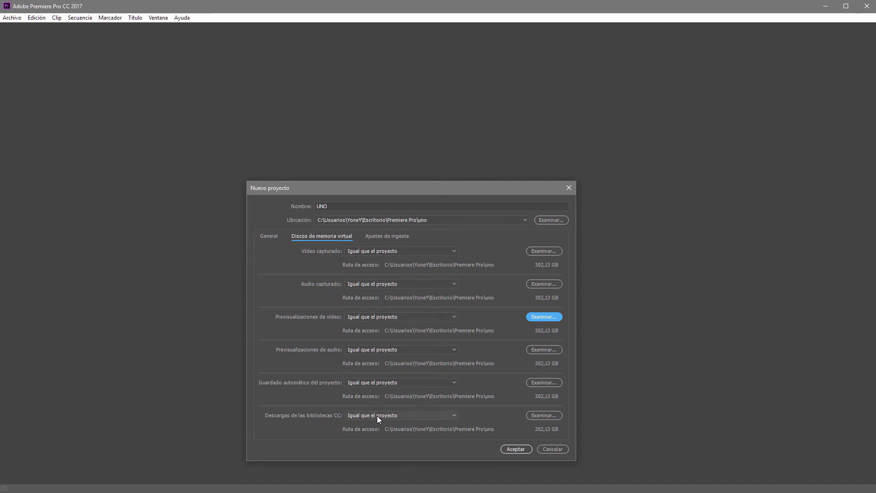
Open the new project's ingest settings
left_click(387, 237)
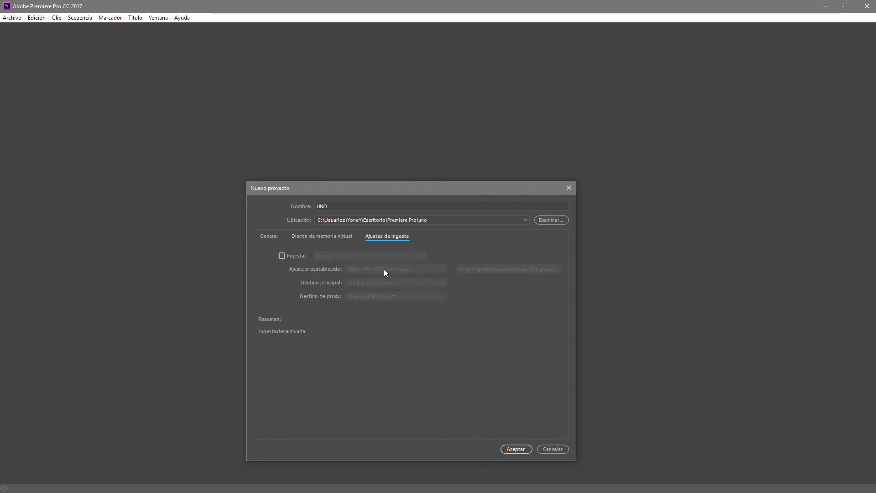